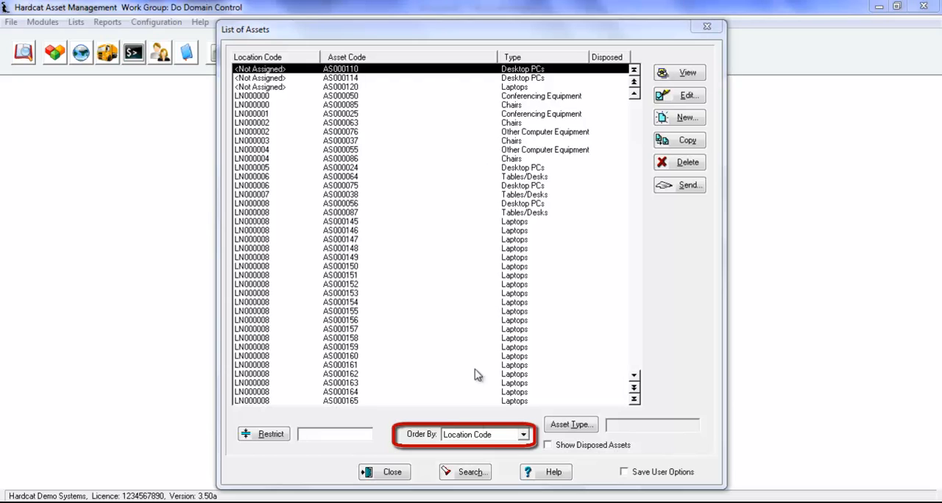
- Change the field by which the list of assets is ordered
click(487, 436)
click(473, 370)
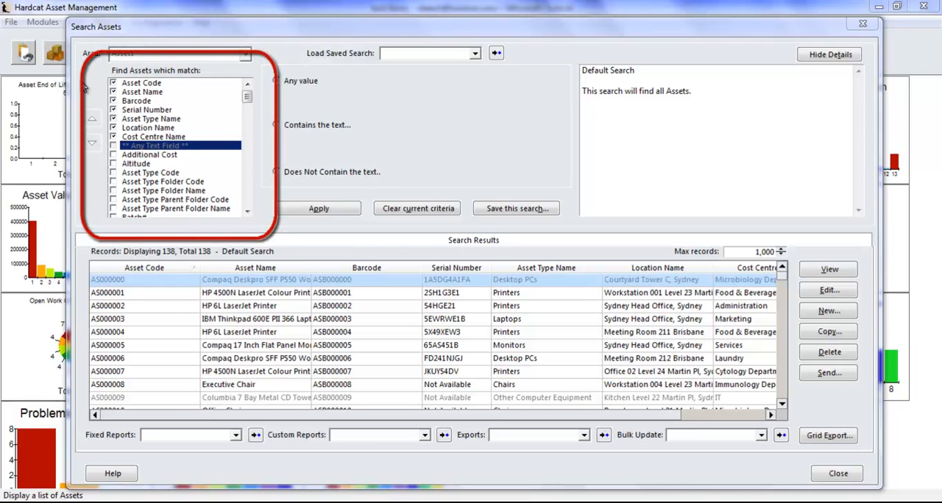
- Include the Asset Type Folder Name field in the asset search and apply it to the results
click(114, 191)
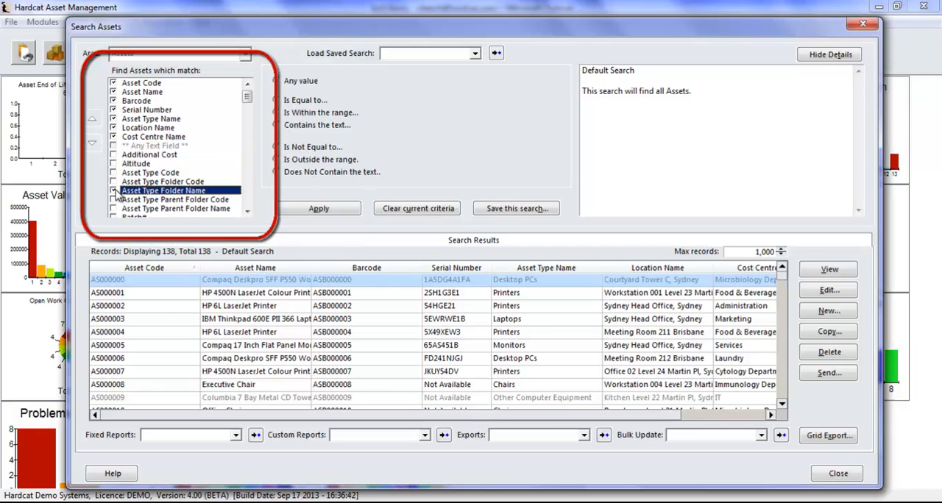
click(289, 209)
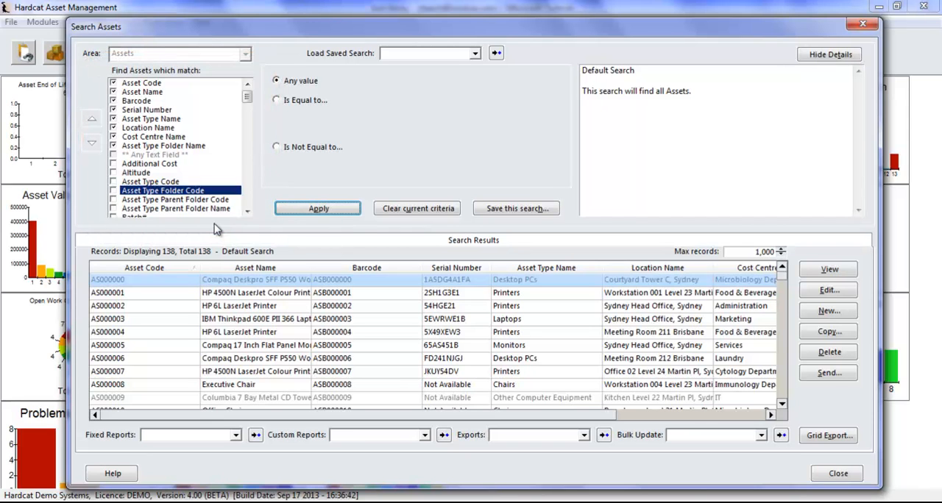
- Move the Location Name field down to just below Serial Number and apply the new column order
mouse_move(248, 96)
mouse_down()
mouse_move(249, 105)
mouse_move(248, 95)
mouse_up()
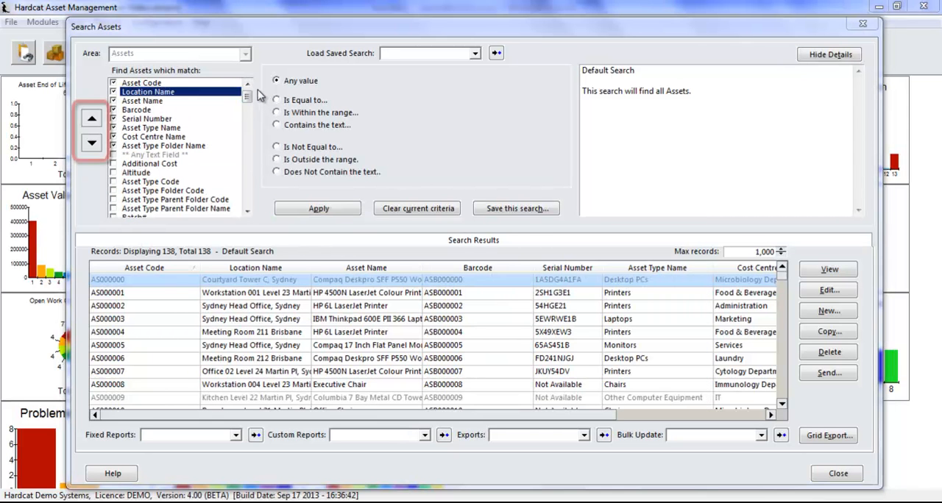
click(92, 145)
click(95, 148)
click(93, 145)
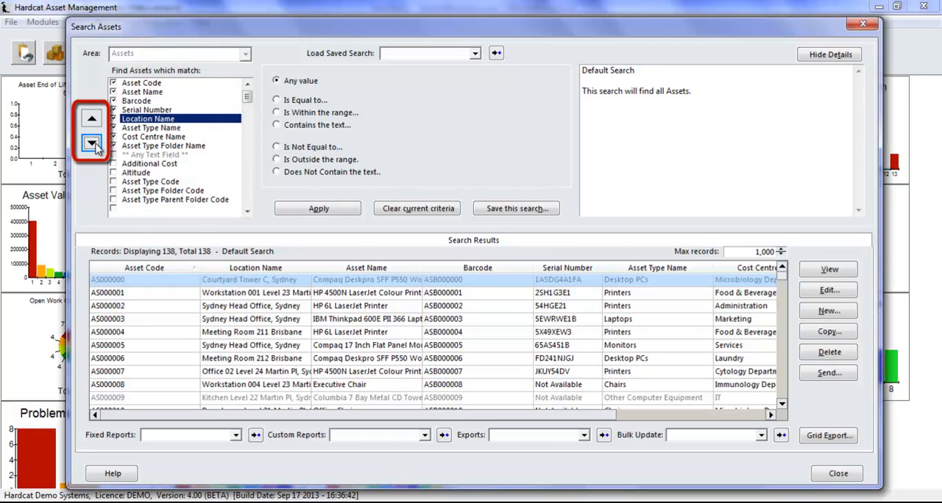
click(312, 209)
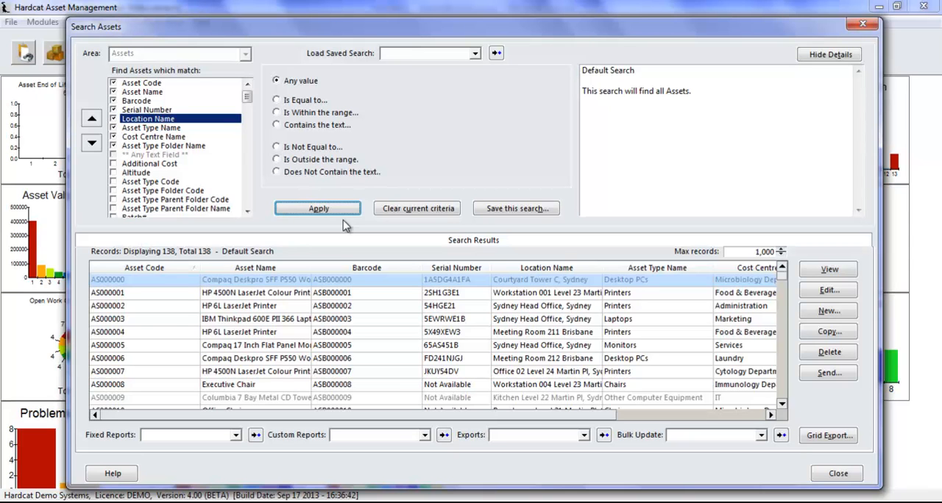
- Sort the search results by Asset Name, by Barcode and finally by Asset Code
click(274, 268)
click(412, 268)
click(147, 268)
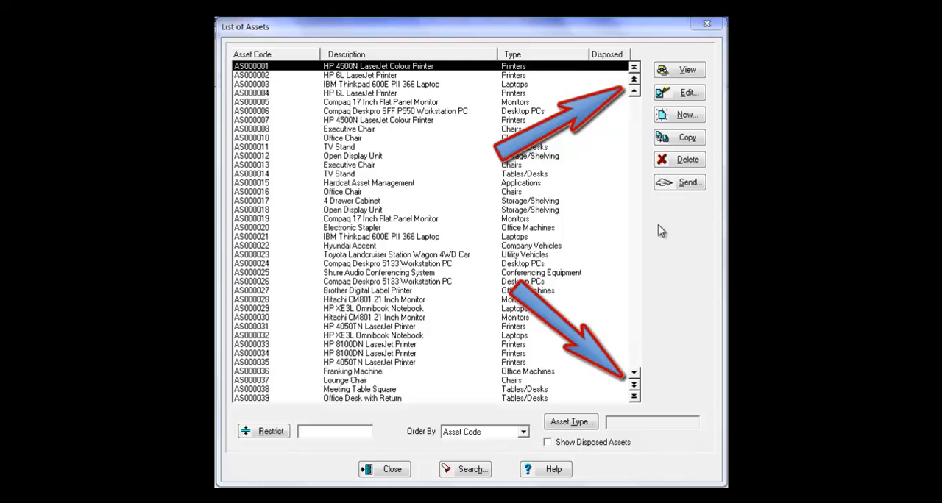
- Page through the list of assets towards its last records
click(634, 385)
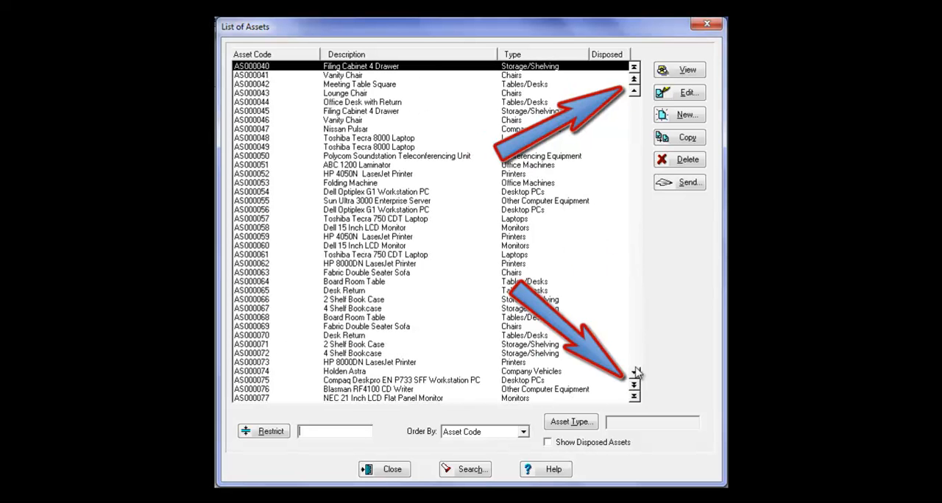
click(635, 373)
click(634, 386)
click(634, 386)
click(635, 397)
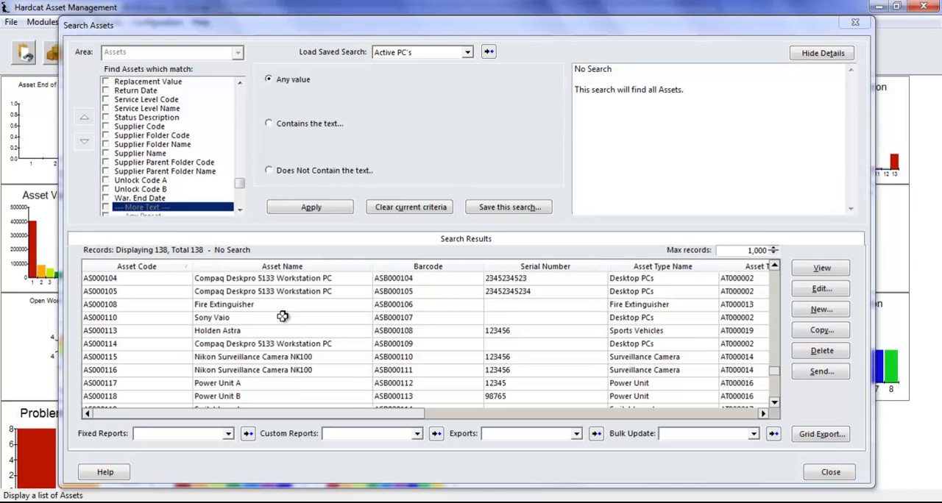
- Browse the search results to the last asset and back near the start, and open the Open Display Unit asset
click(282, 318)
scroll(285, 324, down, 8)
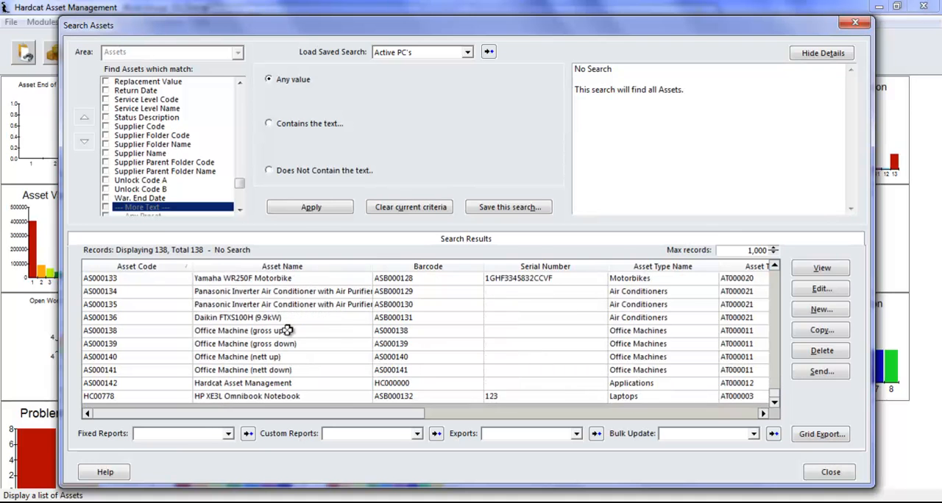
scroll(287, 330, up, 20)
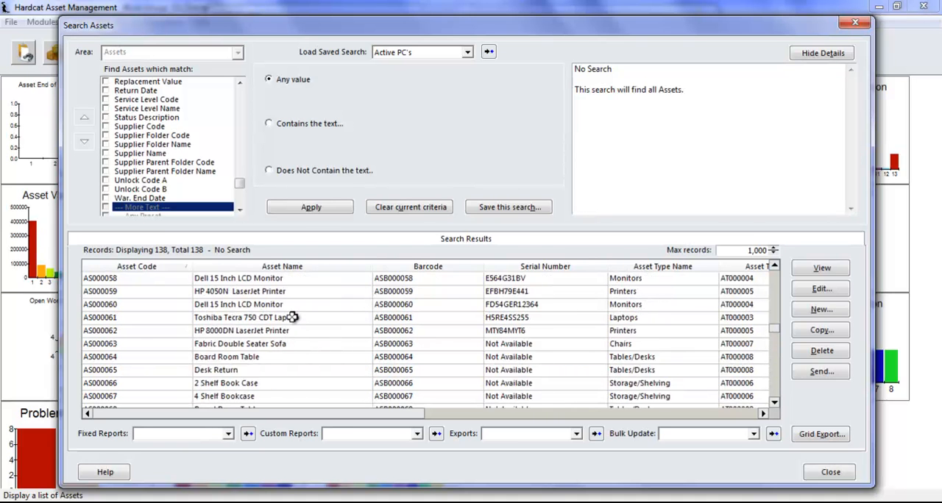
scroll(292, 317, up, 9)
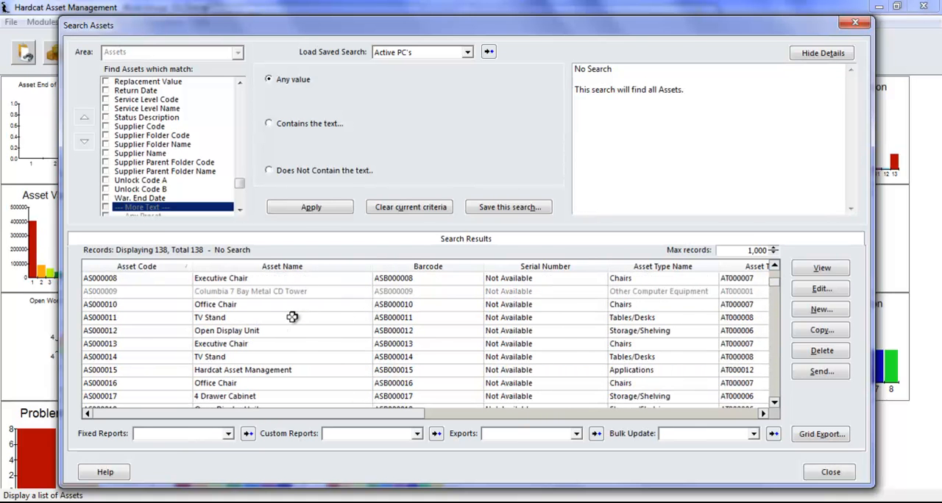
double_click(293, 330)
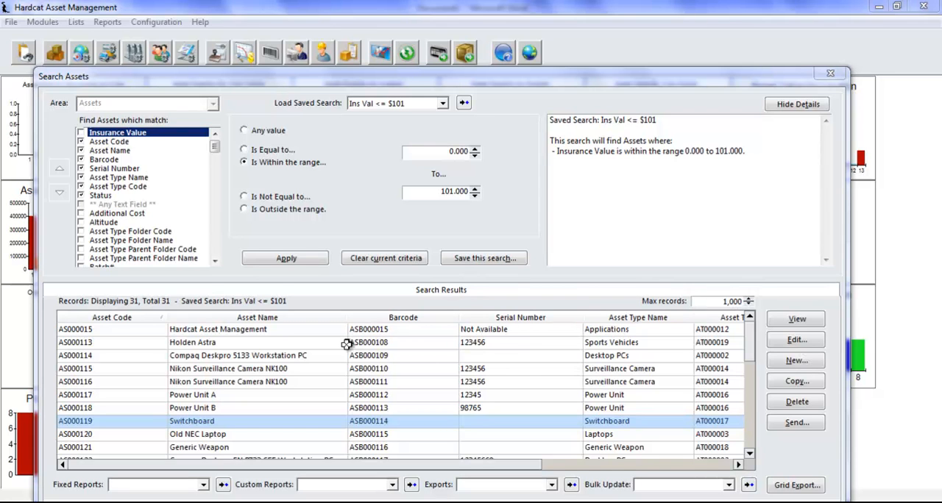
- Open assets AS000115 and AS000113 for editing in separate windows and move both clear of the search results
double_click(200, 369)
drag(313, 40, 523, 24)
click(202, 342)
double_click(202, 342)
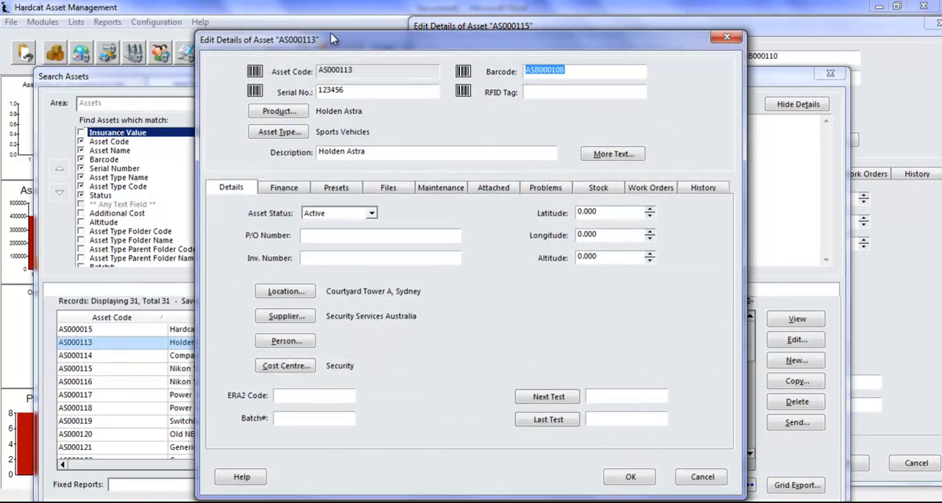
drag(327, 22, 572, 120)
- Open the Compaq Deskpro 5133 Workstation PC asset AS000114 for editing and move its window aside
click(250, 355)
double_click(250, 355)
drag(462, 33, 621, 77)
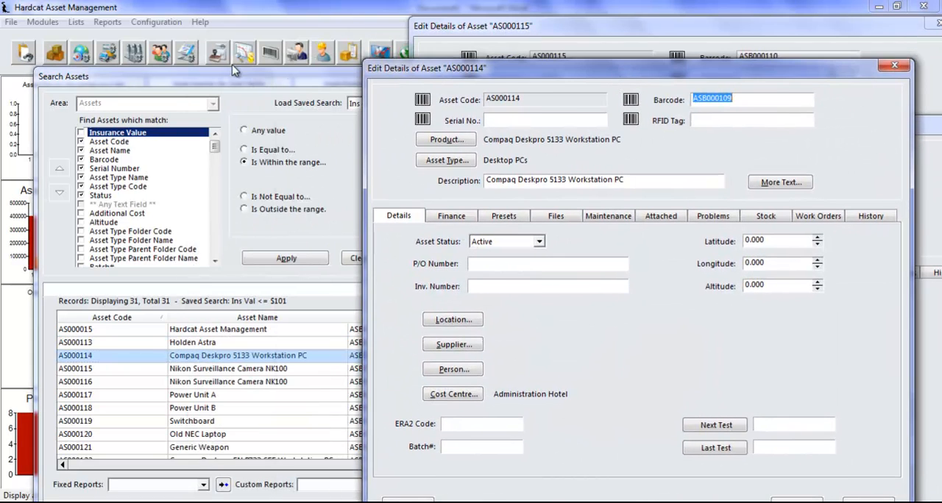
- Open the lists of locations, suppliers, cost centres and people as well as the product catalog alongside the asset search
click(81, 54)
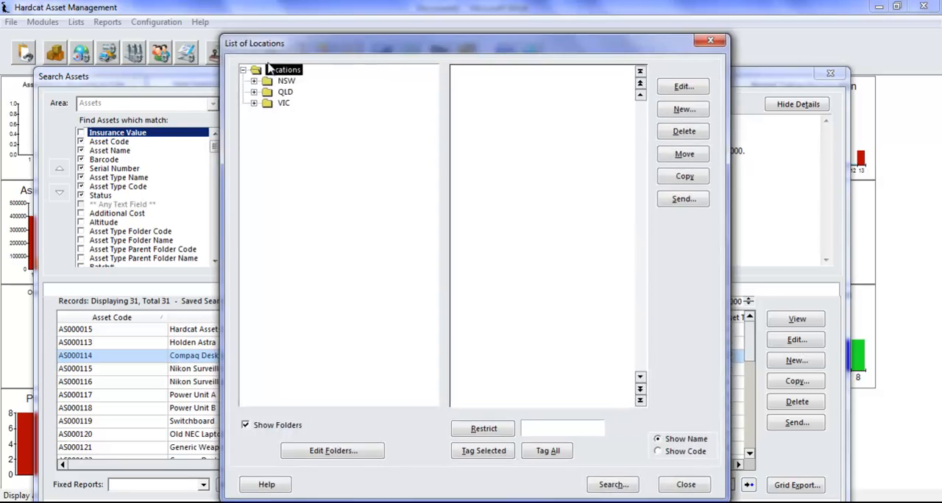
click(110, 59)
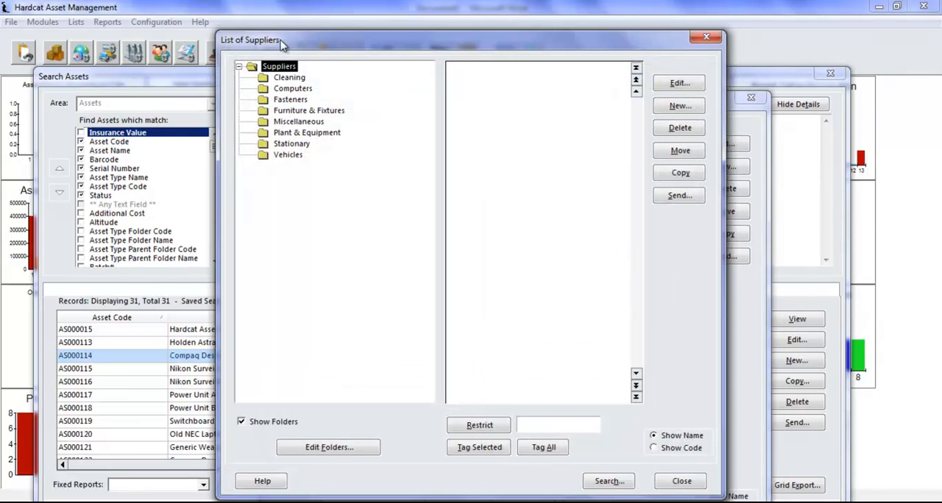
click(134, 55)
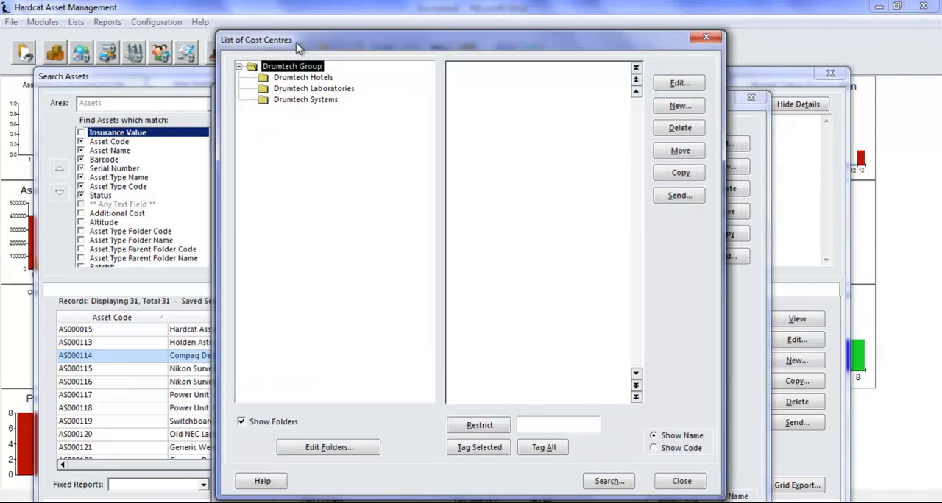
click(297, 50)
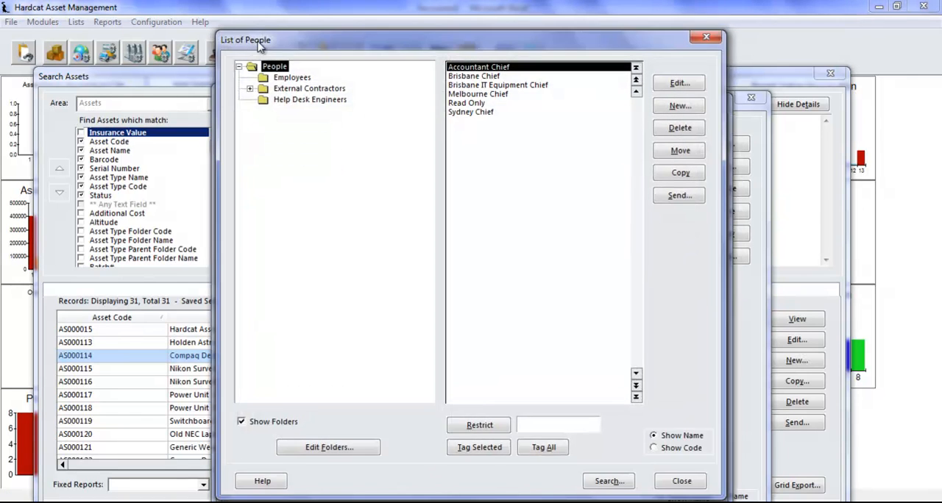
click(349, 53)
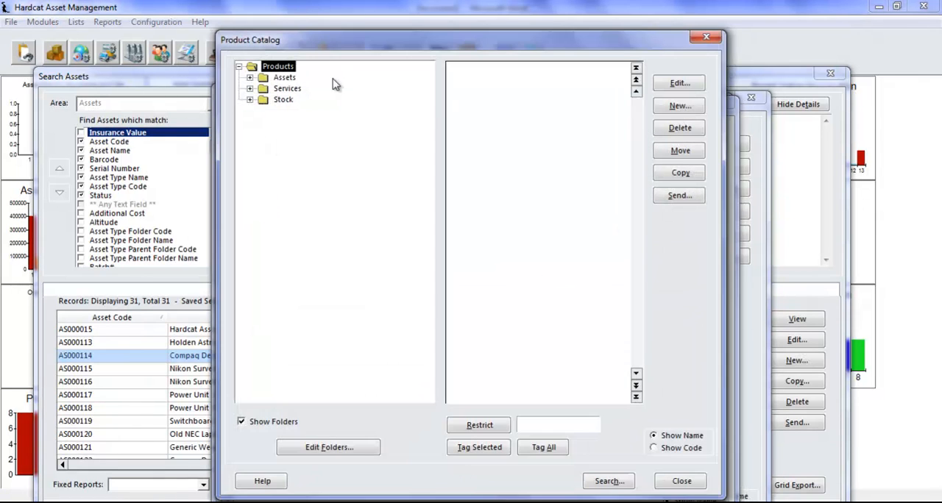
drag(301, 36, 300, 56)
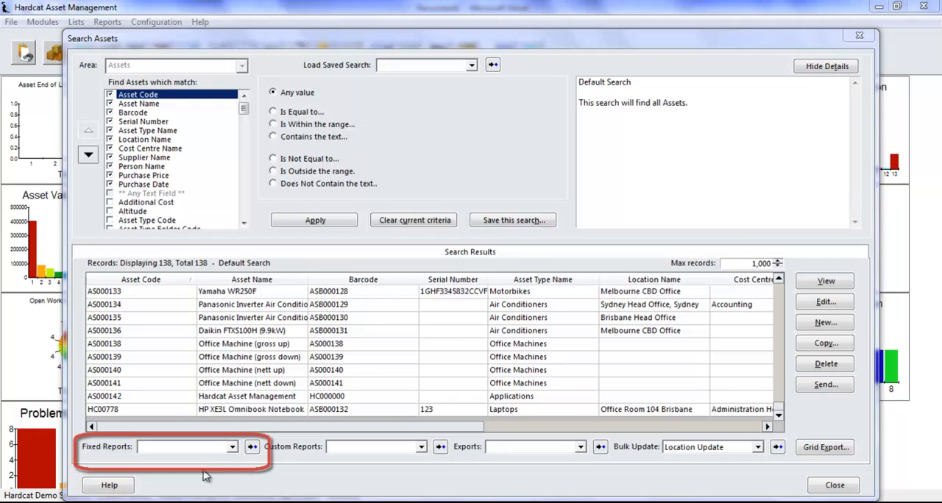
- Check the options offered for fixed reports, custom reports, exports and bulk updates without choosing any
click(221, 451)
click(225, 454)
click(409, 448)
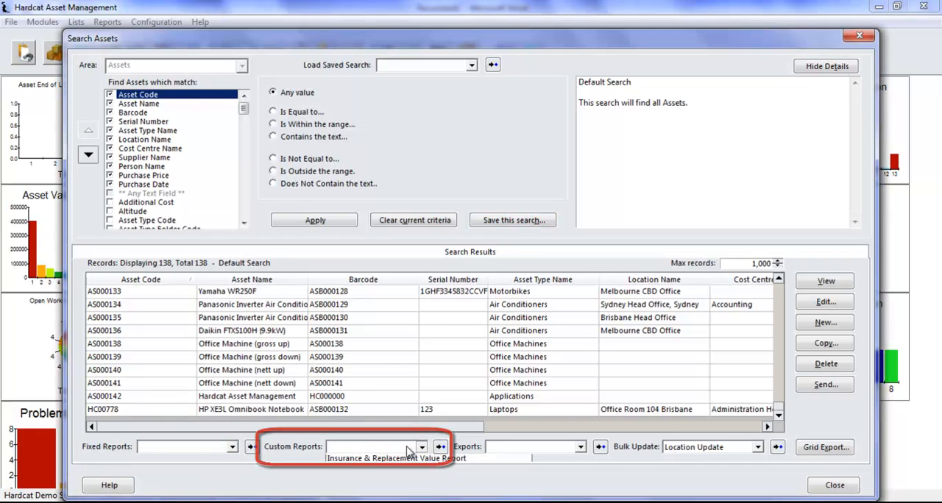
click(409, 450)
click(548, 452)
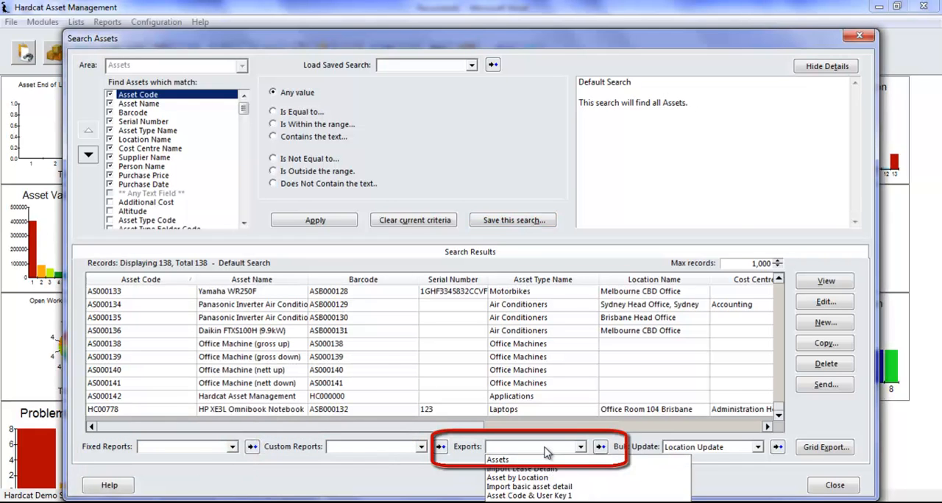
click(547, 453)
click(732, 450)
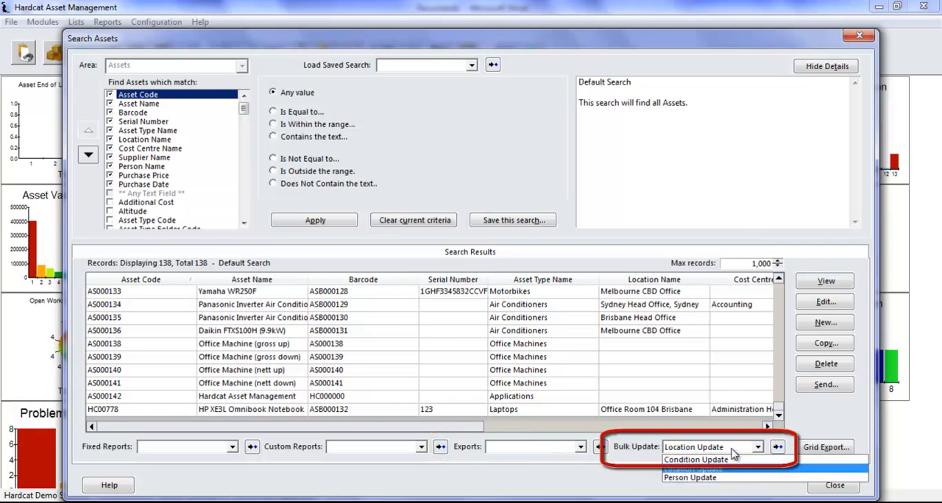
click(732, 452)
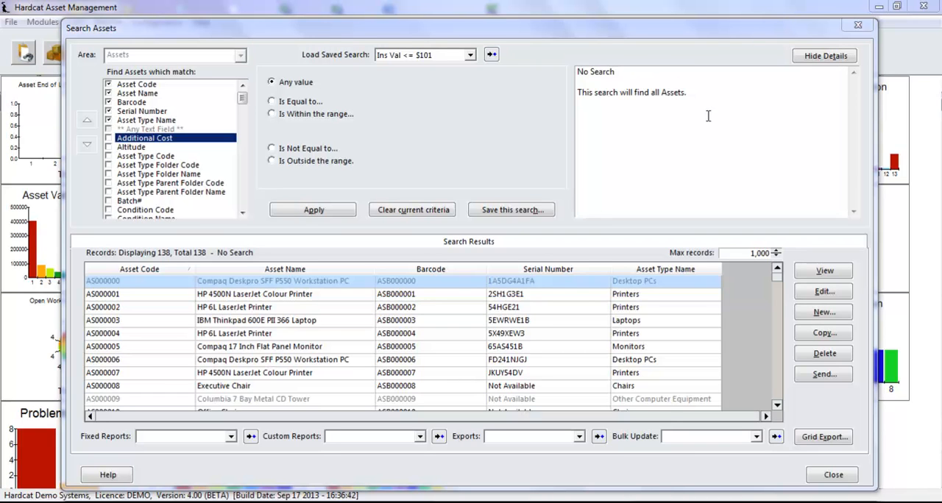
- Add a search criterion that Asset Type Code is equal to AT000002
click(151, 157)
click(283, 103)
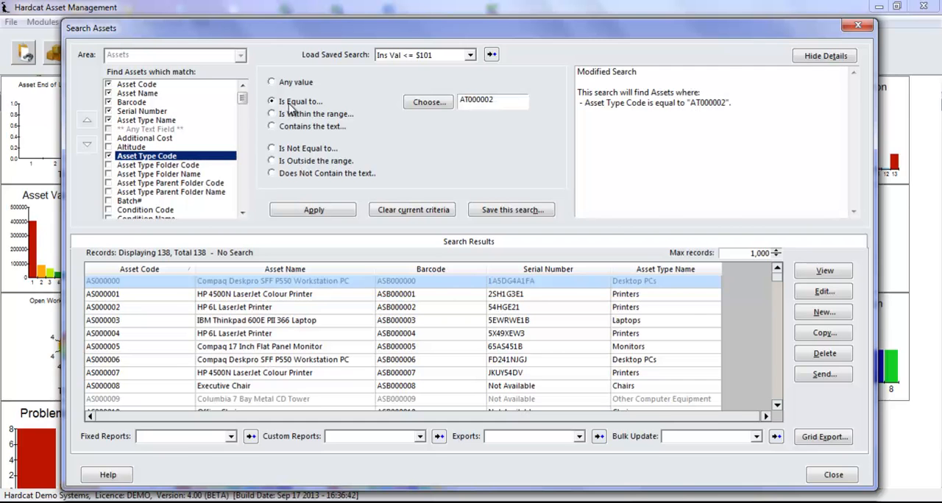
click(416, 107)
click(610, 480)
- Add a criterion that Status is equal to Active and apply the search
drag(243, 95, 245, 193)
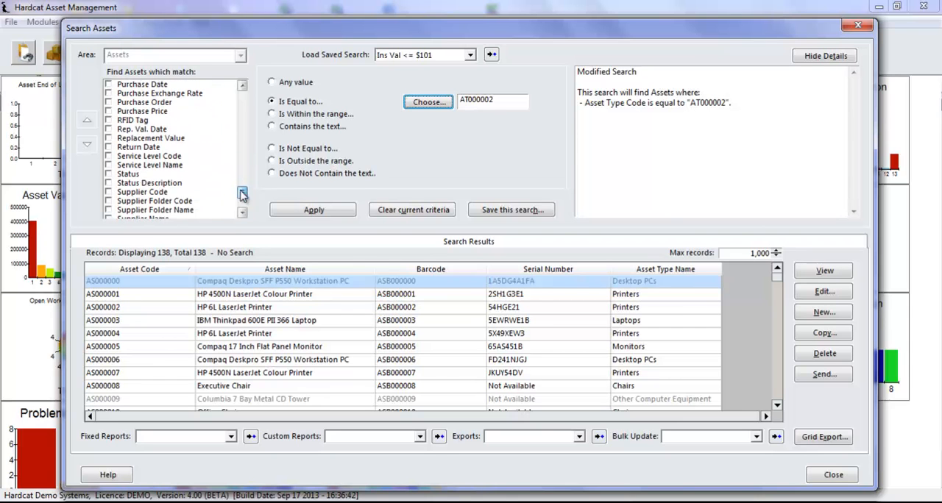
click(147, 175)
click(301, 104)
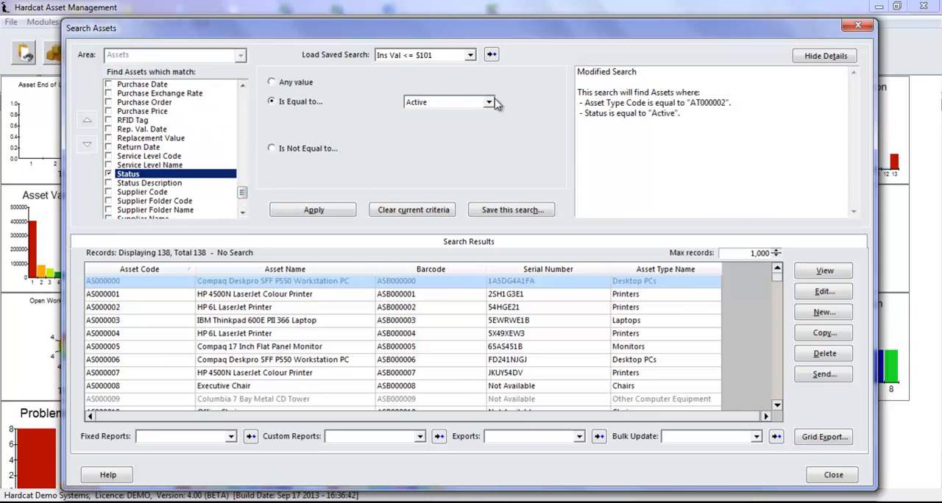
click(343, 212)
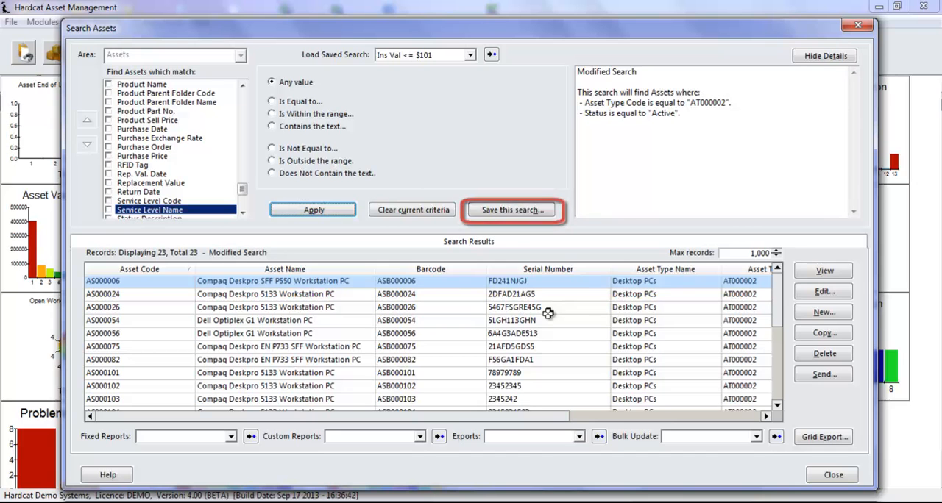
- Save the current search criteria under the name "Active PC's"
click(512, 210)
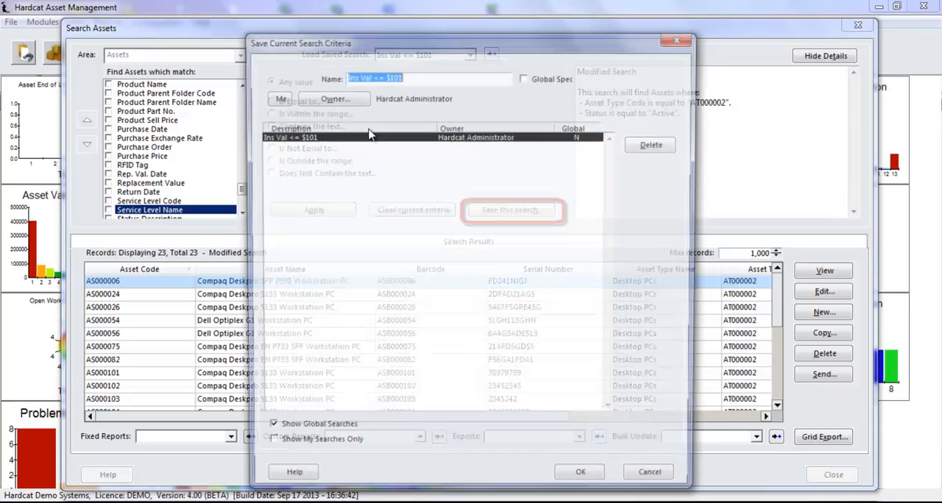
text(Active )
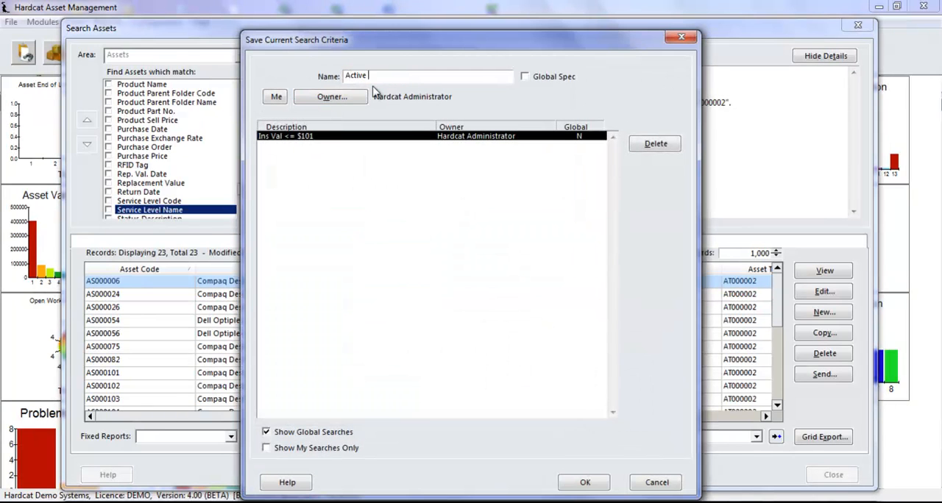
text(PC's)
click(608, 482)
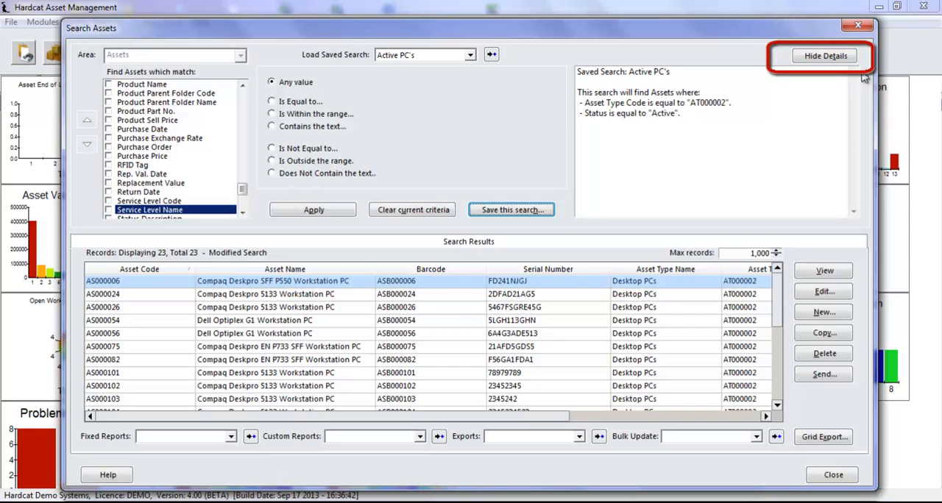
- Hide the search criteria details so that only the results grid is displayed
click(828, 58)
click(830, 58)
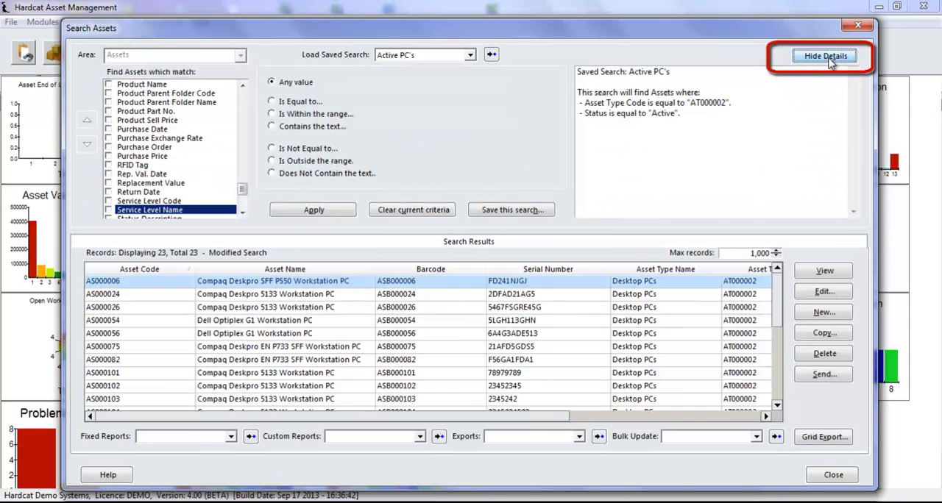
click(830, 59)
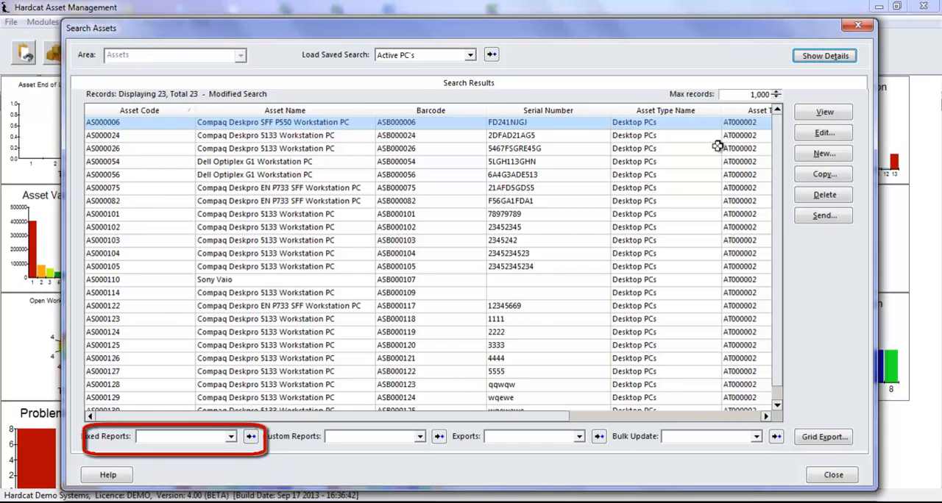
- Preview the Asset Individual Details fixed report for the search results, page forward to page 4 and close the preview
click(231, 437)
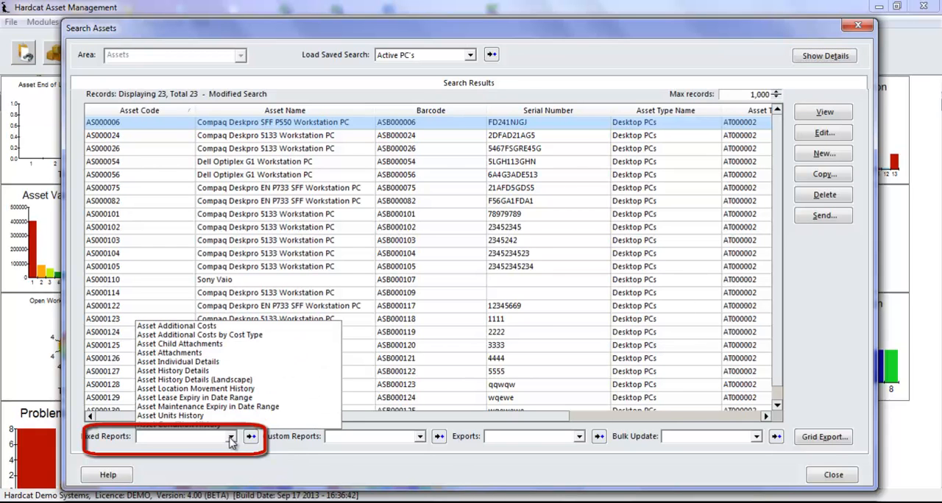
click(234, 362)
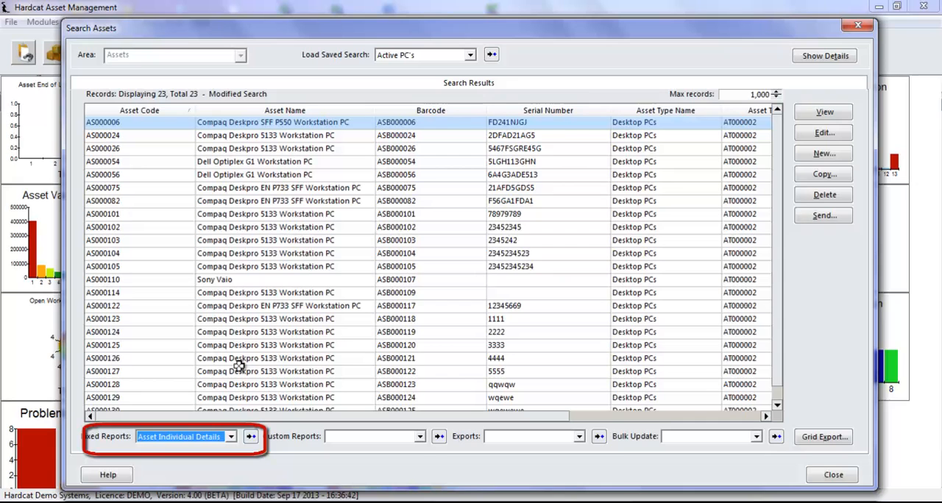
click(251, 437)
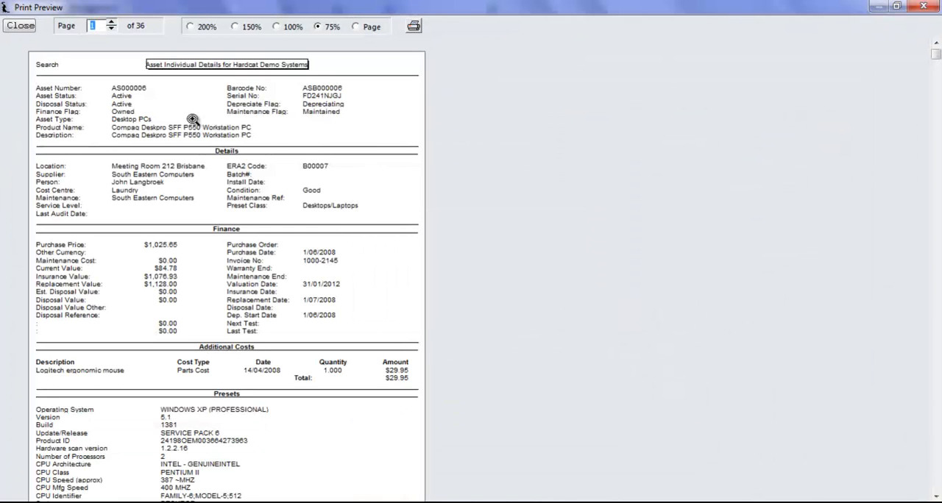
click(111, 23)
click(112, 23)
click(111, 22)
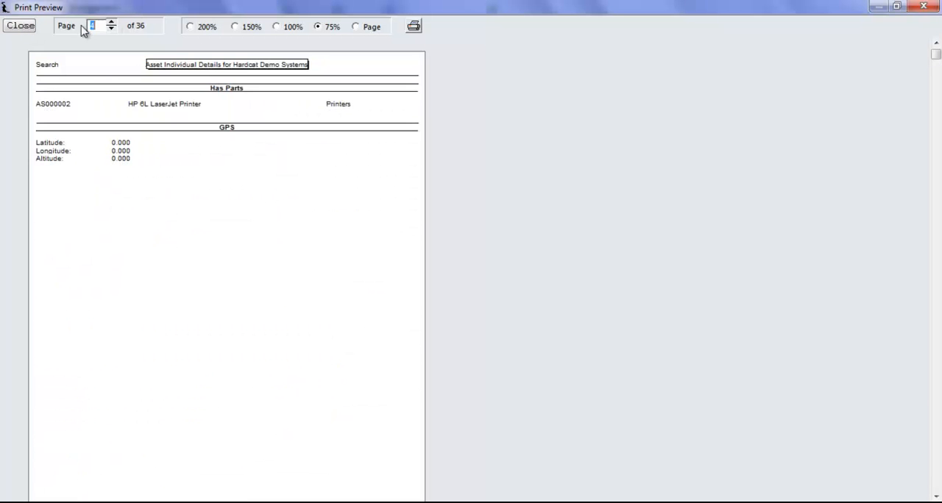
click(20, 27)
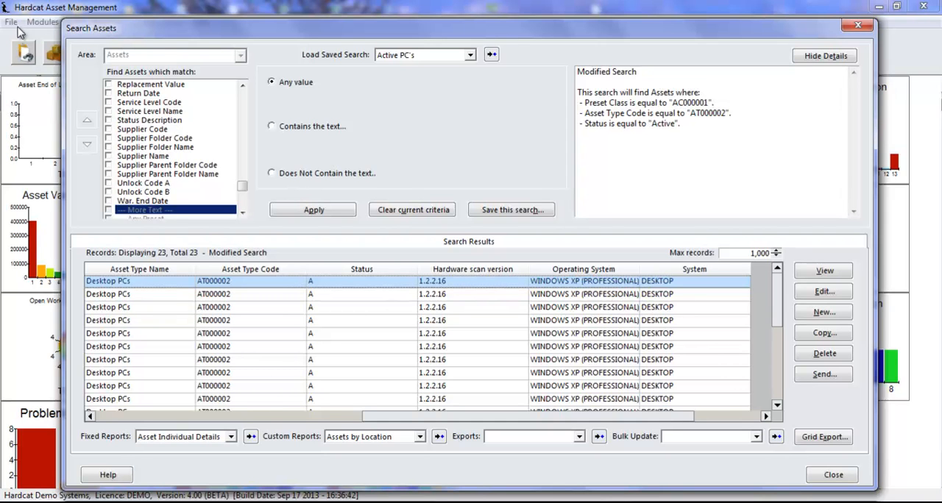
- Preview the Assets by Location custom report for the search results, page forward to page 5 and close the preview
click(373, 439)
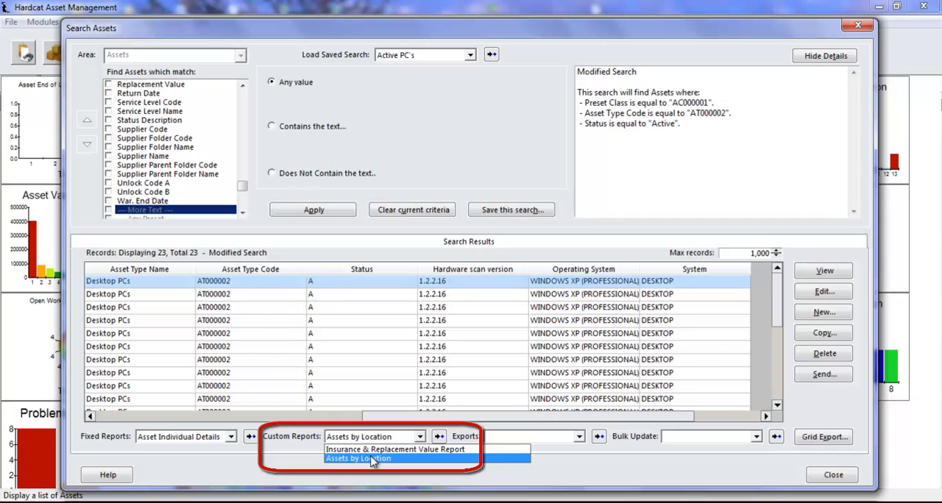
click(373, 459)
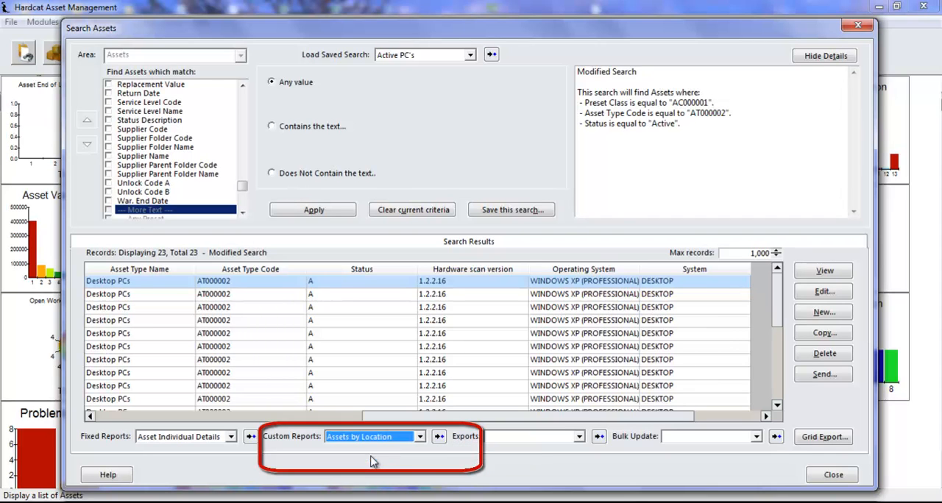
click(441, 441)
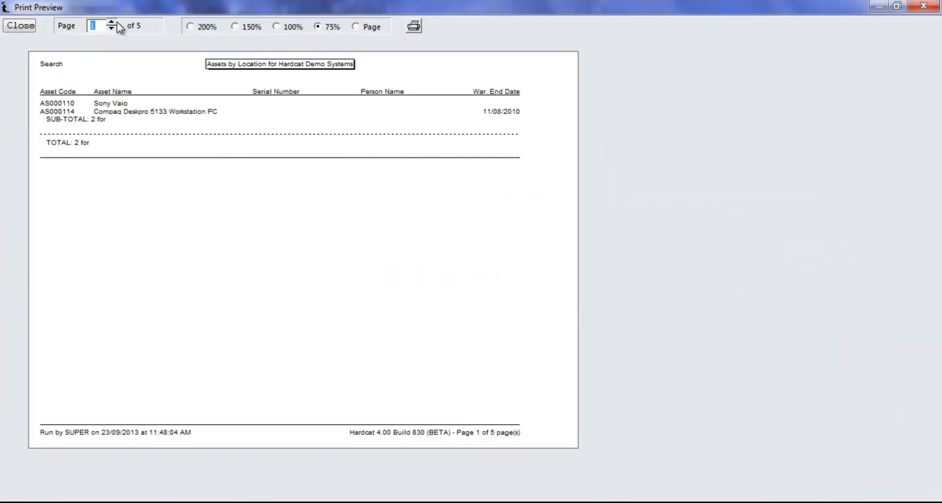
click(112, 23)
click(112, 23)
click(111, 23)
click(111, 23)
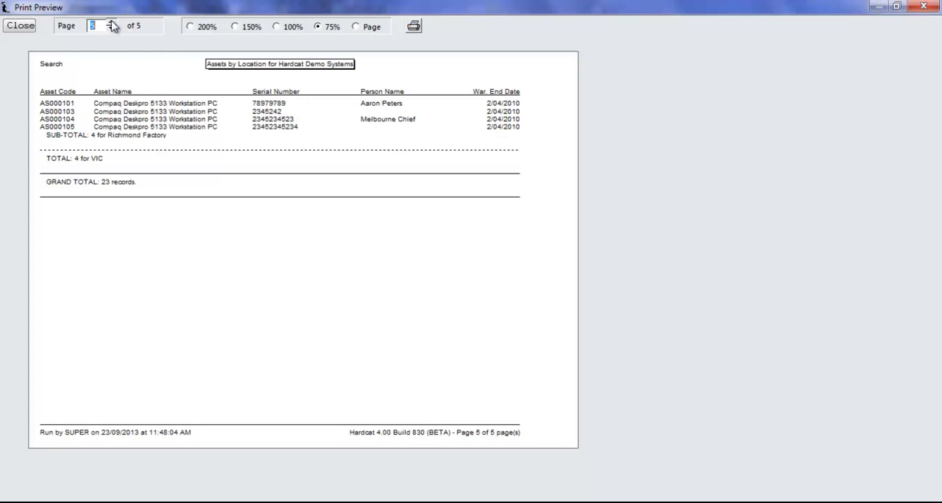
click(32, 27)
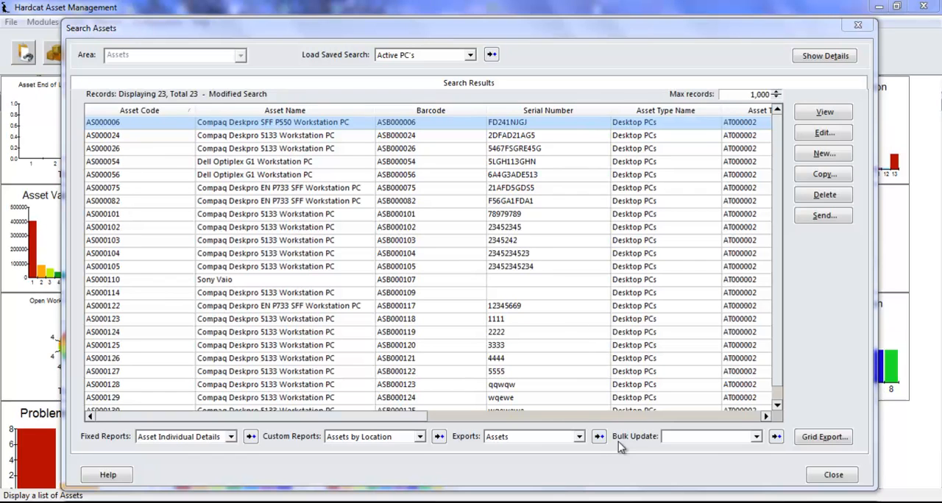
- Run the Assets export on the search results and save it as the CSV file "Assets - Modified Search" in Hardcat Exports
click(576, 439)
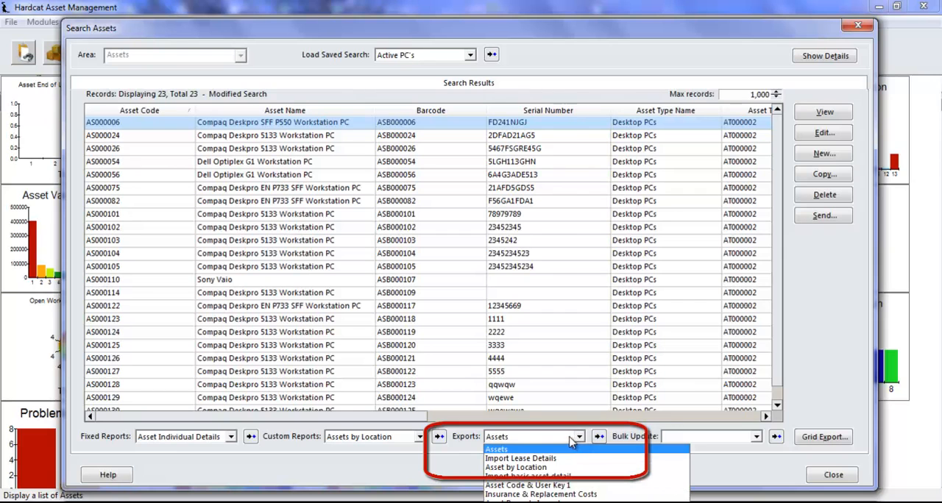
click(572, 461)
click(552, 437)
click(557, 449)
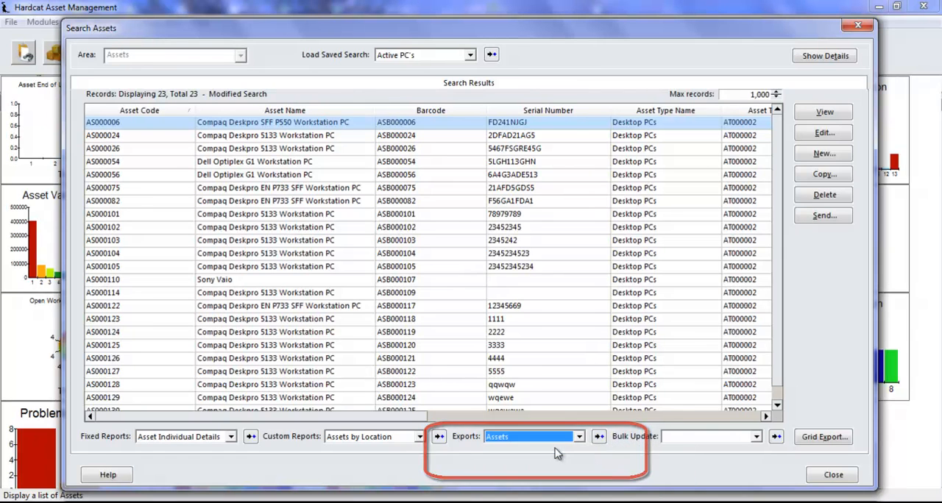
click(599, 436)
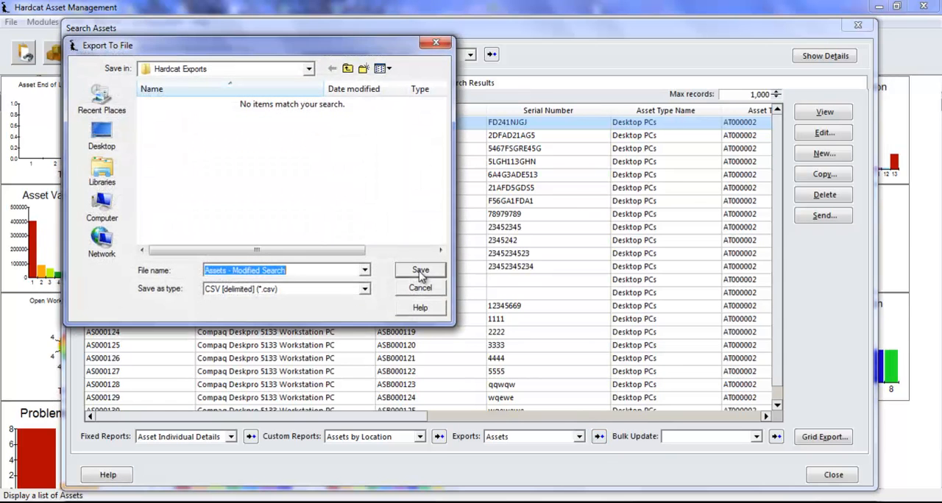
click(420, 272)
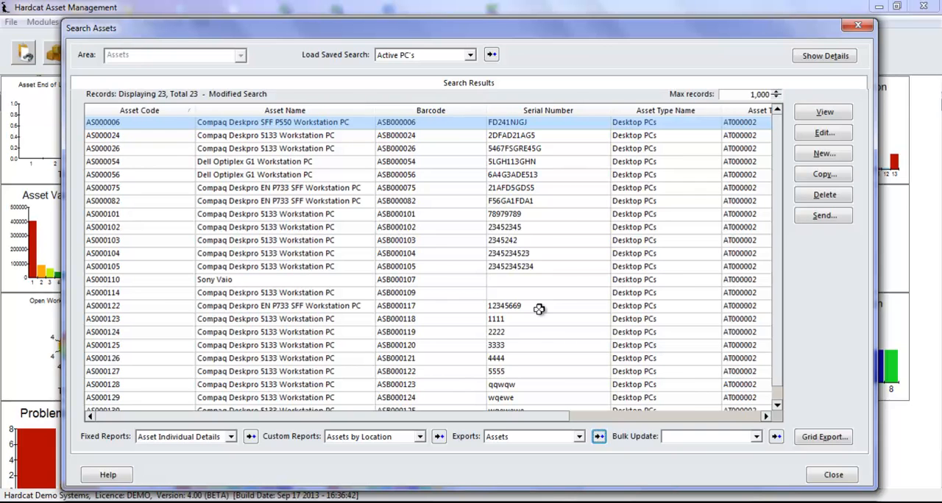
- Show the search details and add a criterion that Preset Class is equal to Desktops/Laptops
click(823, 60)
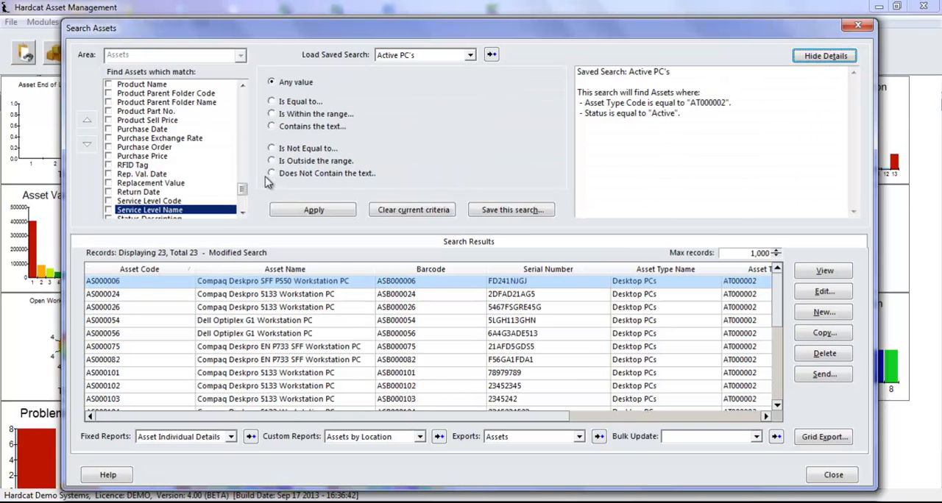
drag(243, 189, 245, 177)
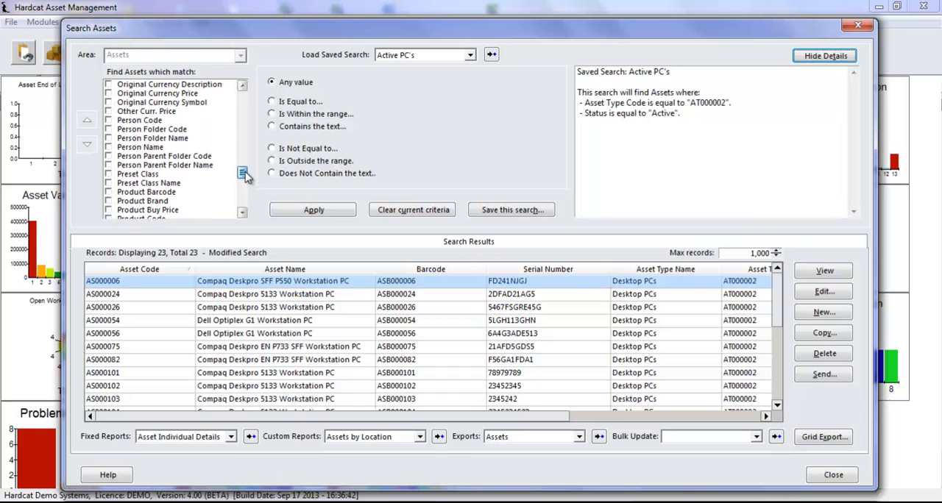
click(116, 175)
click(305, 104)
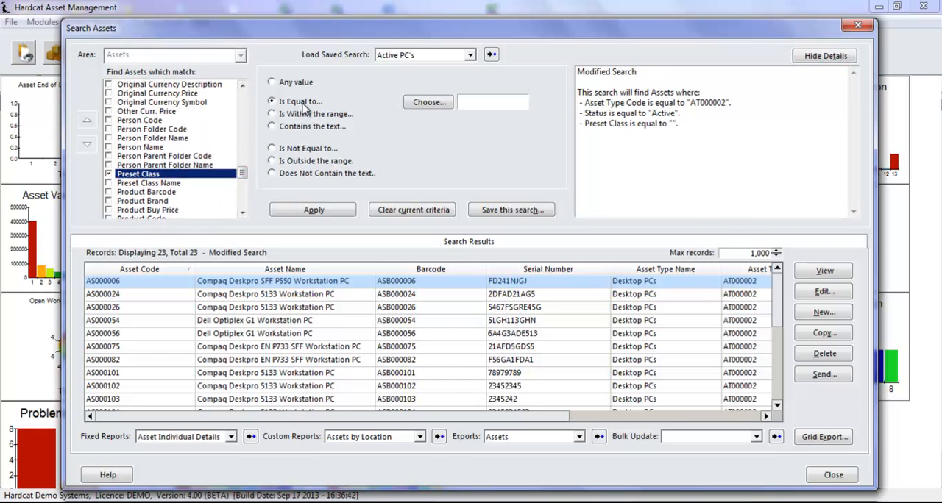
click(430, 103)
click(414, 210)
click(472, 366)
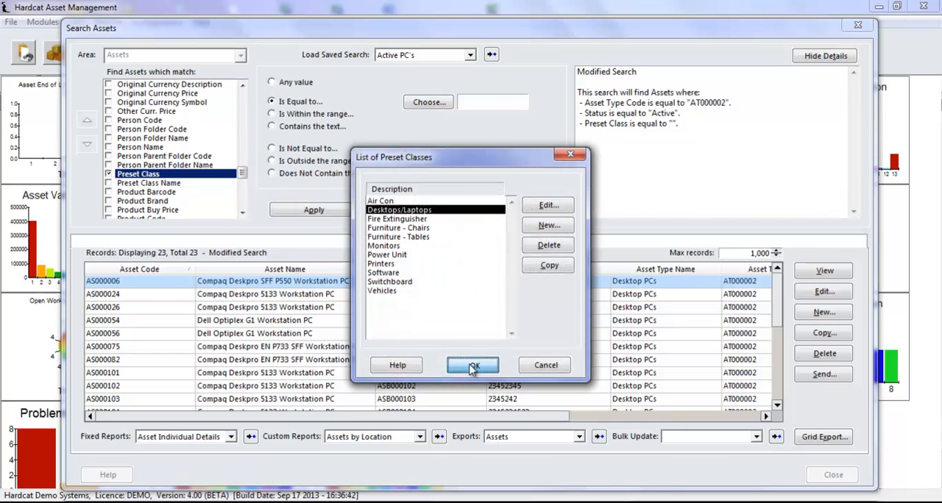
- Include the Hardware scan version, System and Operating System fields with any value, apply the search and bring their columns into view
drag(245, 160, 245, 199)
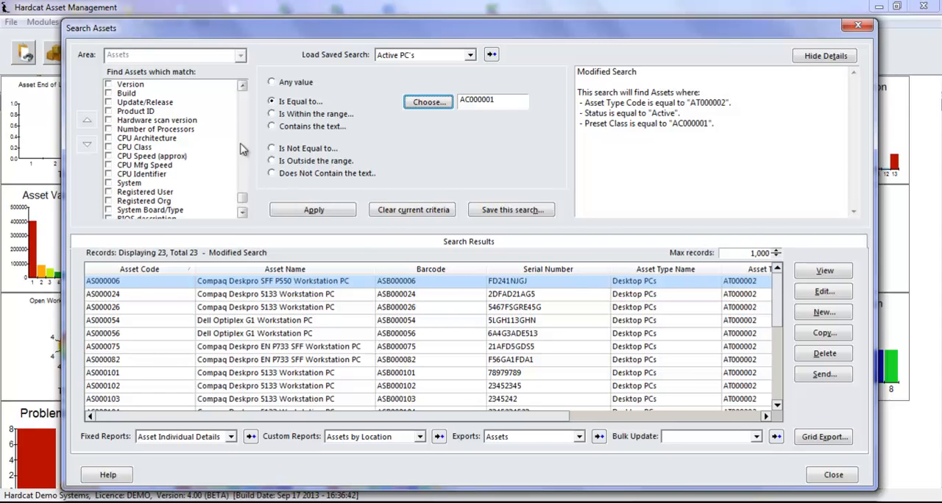
click(110, 121)
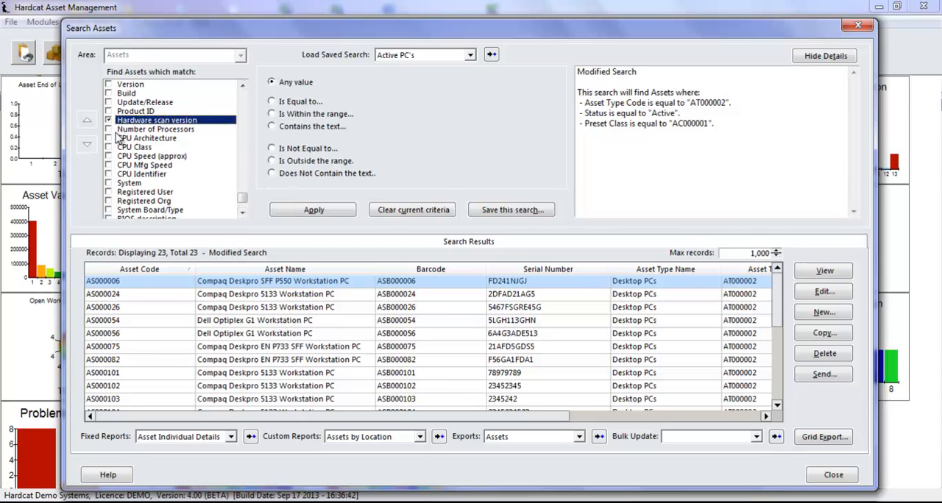
click(110, 183)
click(241, 86)
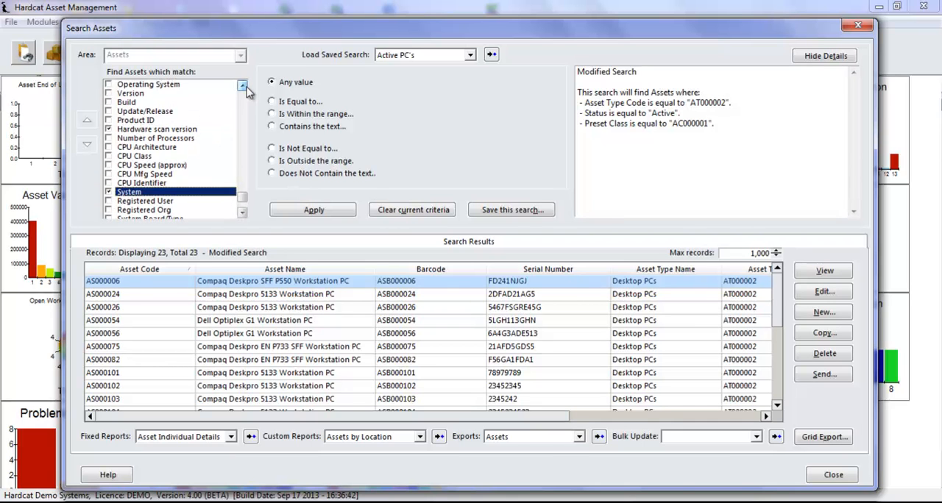
click(109, 85)
click(314, 210)
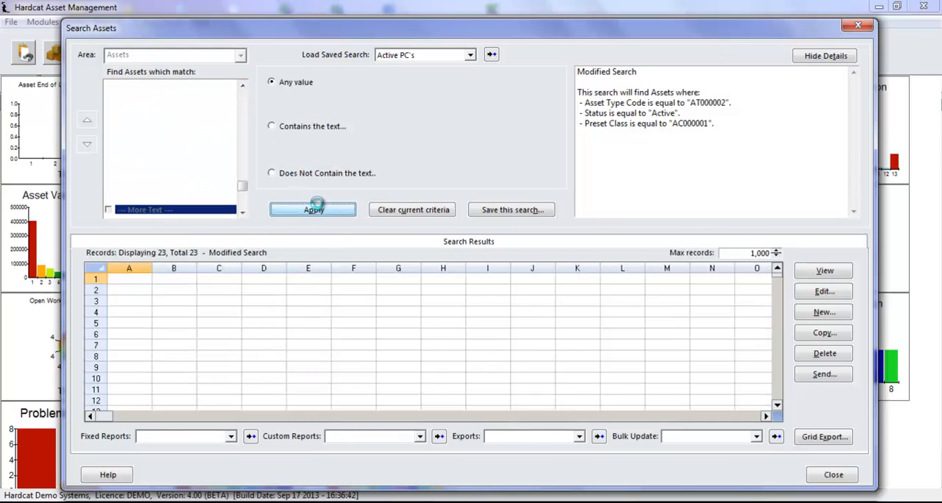
drag(381, 420, 685, 422)
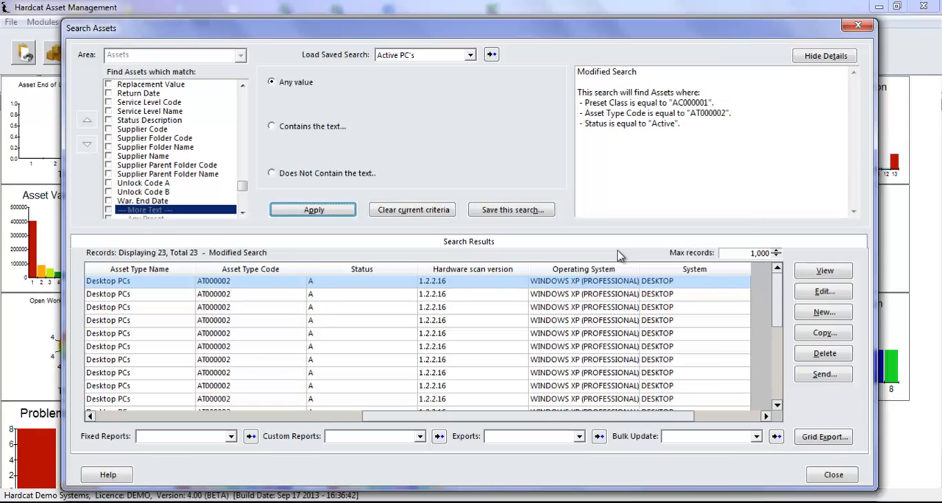
- Export the results grid to the CSV file "Assets - Modified Search" in Hardcat Exports, replacing the existing file
click(830, 440)
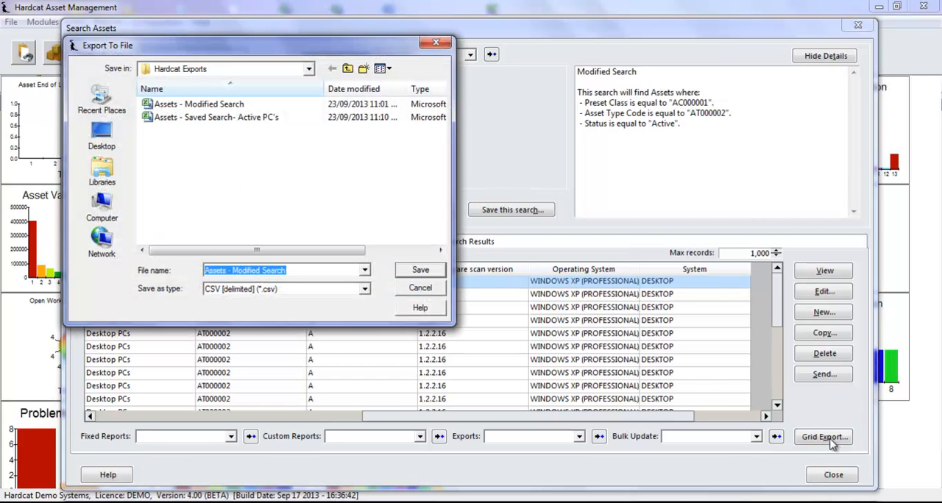
click(405, 272)
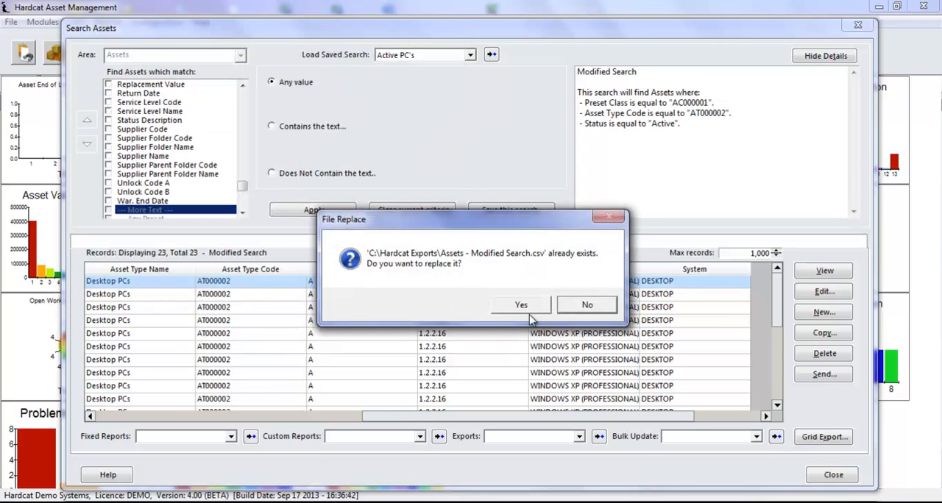
click(526, 307)
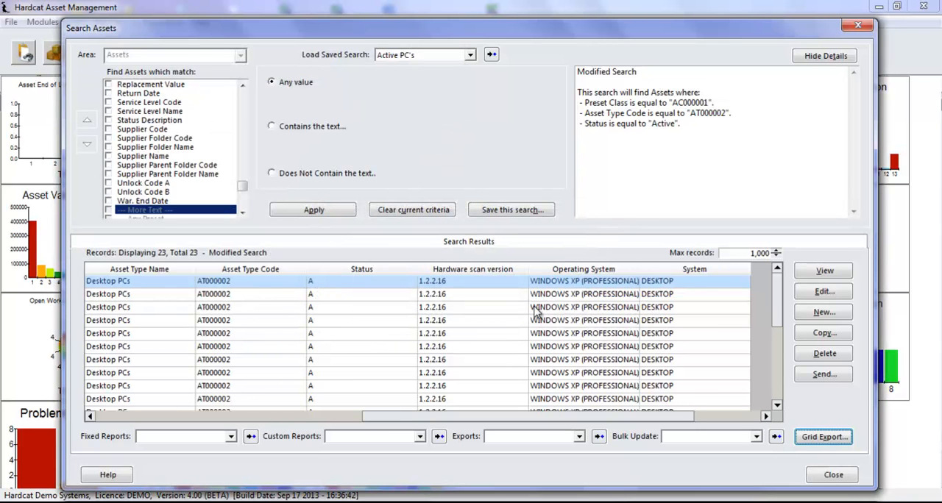